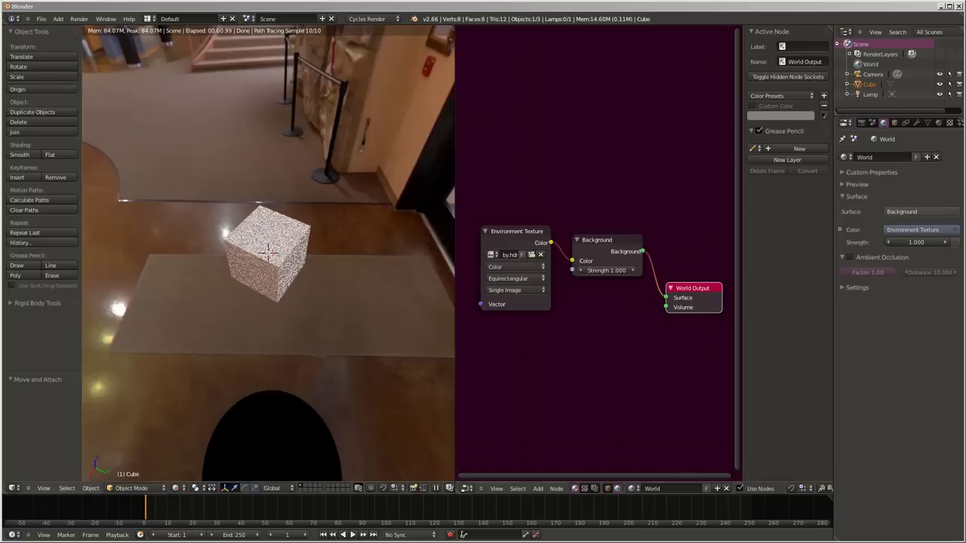
Orbit and zoom the rendered view to show the lobby's staircase, balcony and glass doors around the cube.
mouse_move(268, 226)
middle_down()
mouse_move(268, 252)
mouse_move(278, 32)
mouse_move(335, 278)
mouse_move(409, 240)
mouse_move(407, 151)
mouse_move(362, 136)
mouse_move(324, 264)
mouse_move(151, 270)
mouse_move(302, 271)
middle_up()
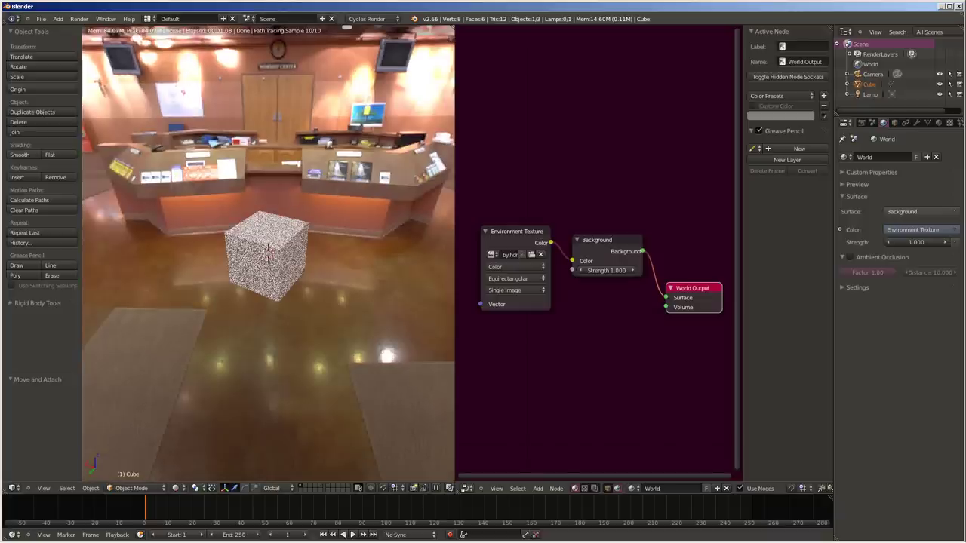
mouse_move(317, 270)
middle_down()
mouse_move(105, 270)
mouse_move(204, 270)
middle_up()
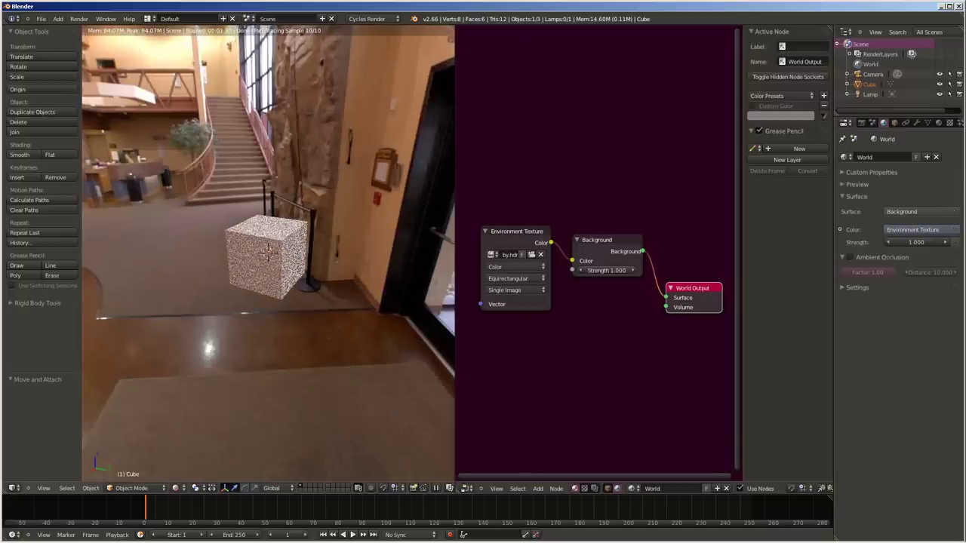
scroll(268, 257, down, 1)
mouse_move(268, 257)
middle_down()
mouse_move(181, 255)
mouse_move(257, 255)
middle_up()
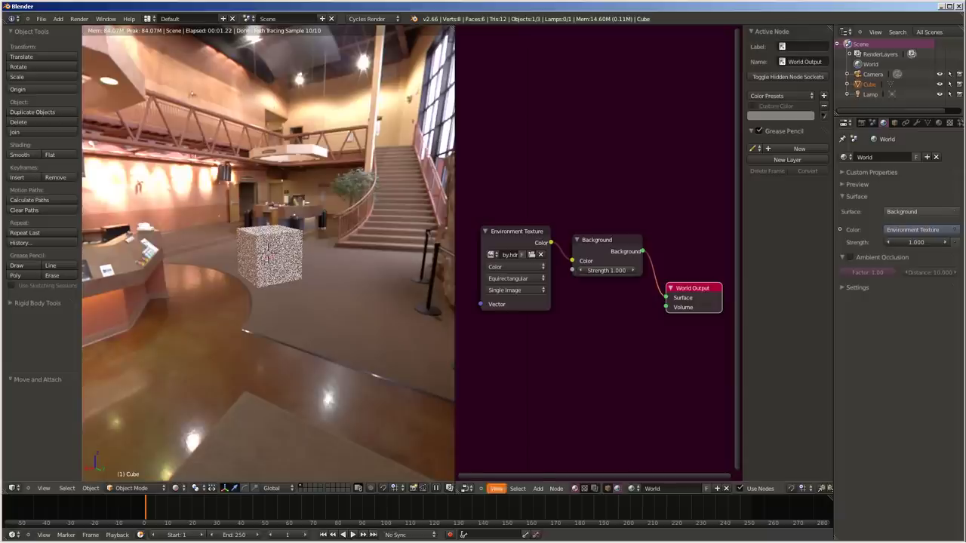
Open the node editor's view options and select the Background node.
click(495, 488)
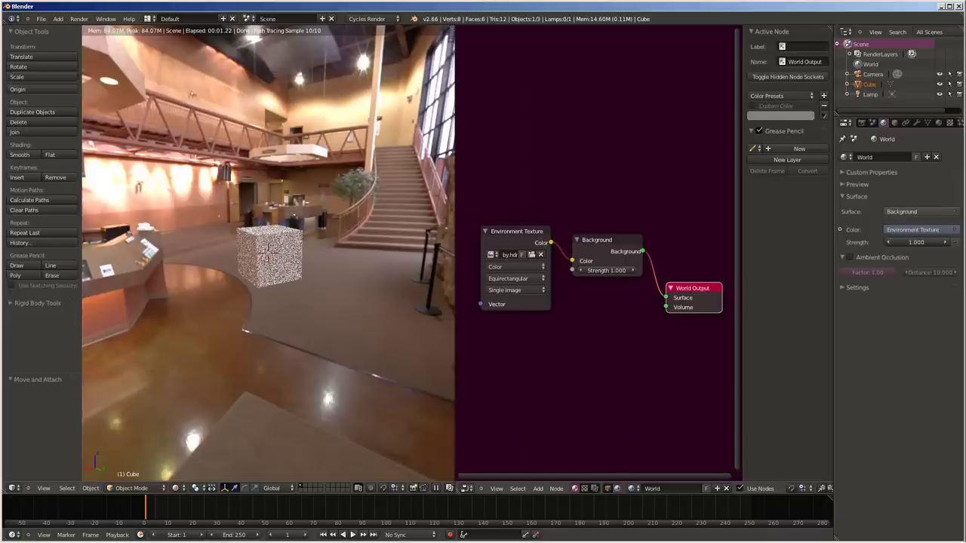
right_click(608, 249)
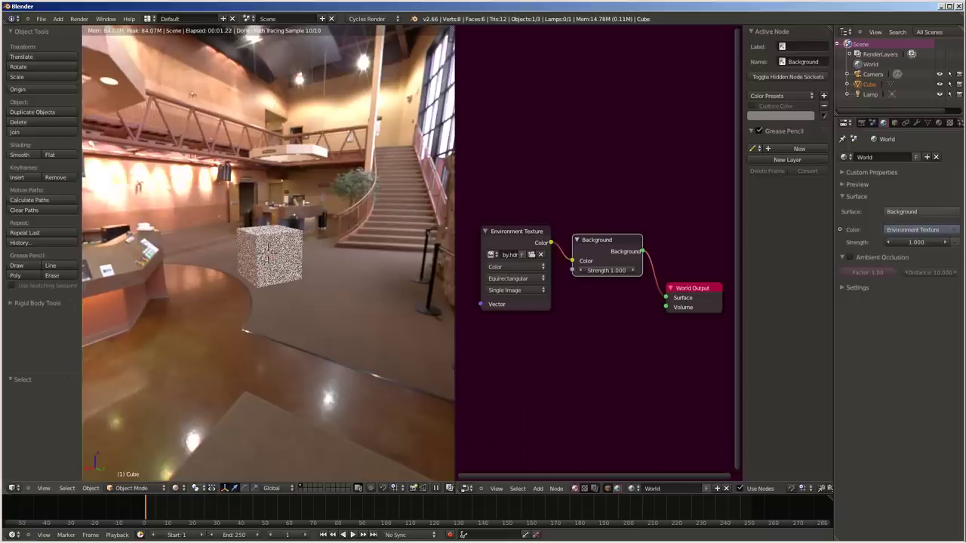
Confirm Cycles and Rendered shading, then disconnect the Environment Texture from the Background colour.
click(370, 18)
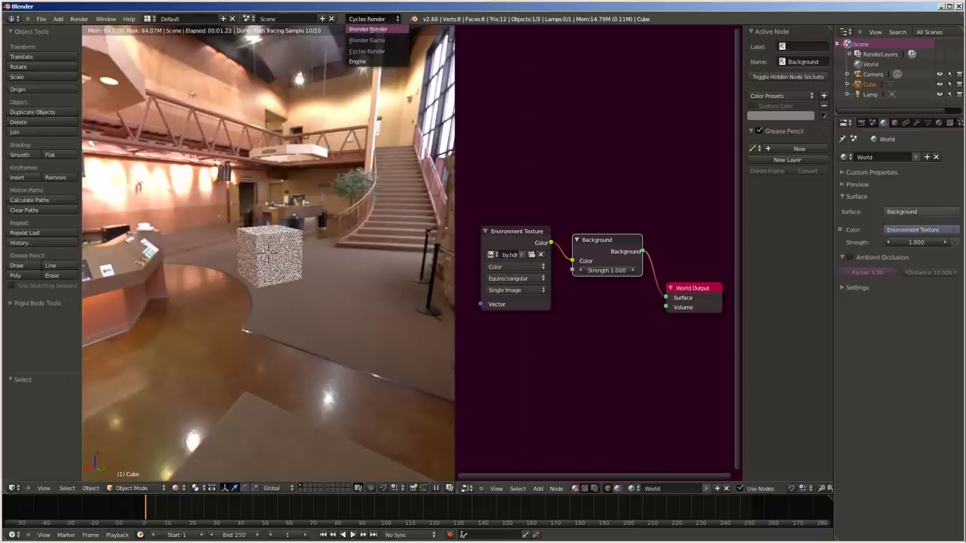
key(Escape)
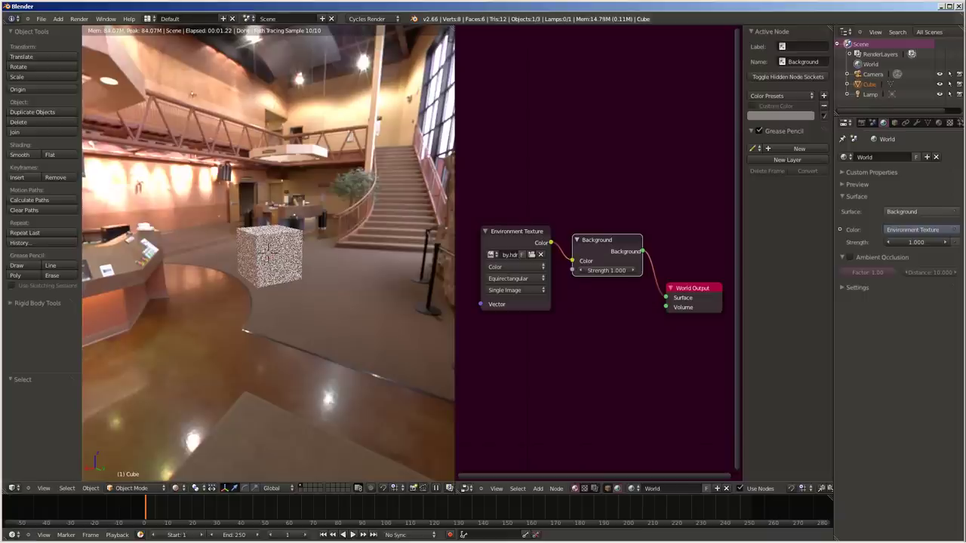
click(175, 489)
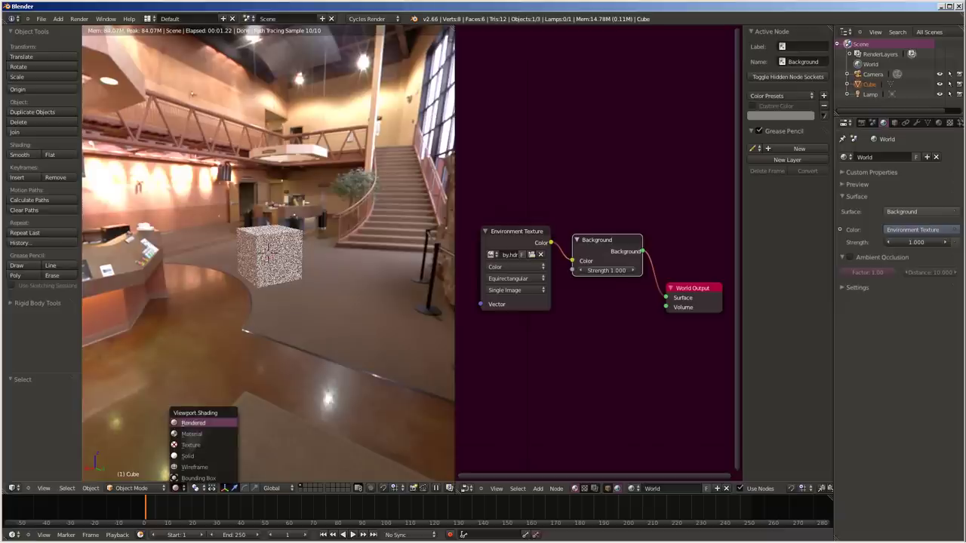
key(Escape)
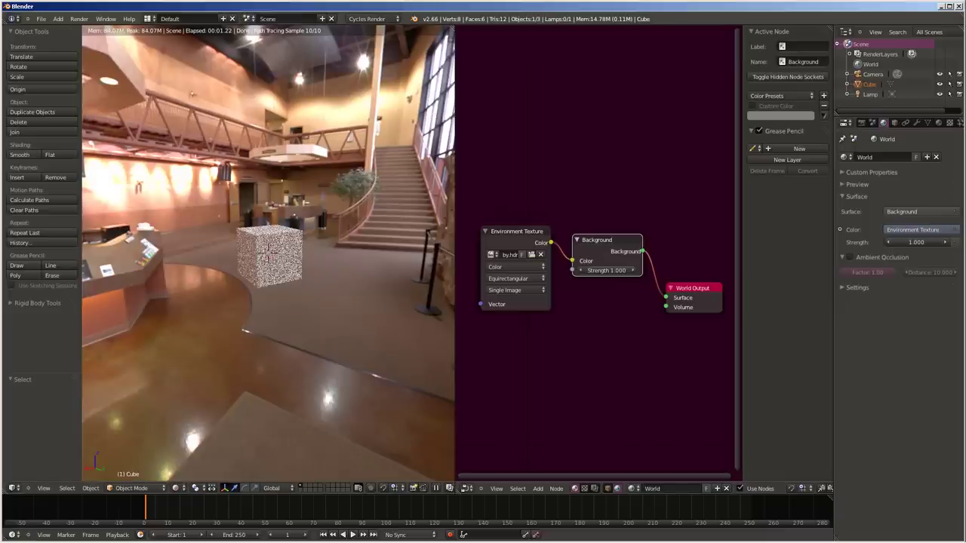
drag(572, 261, 571, 270)
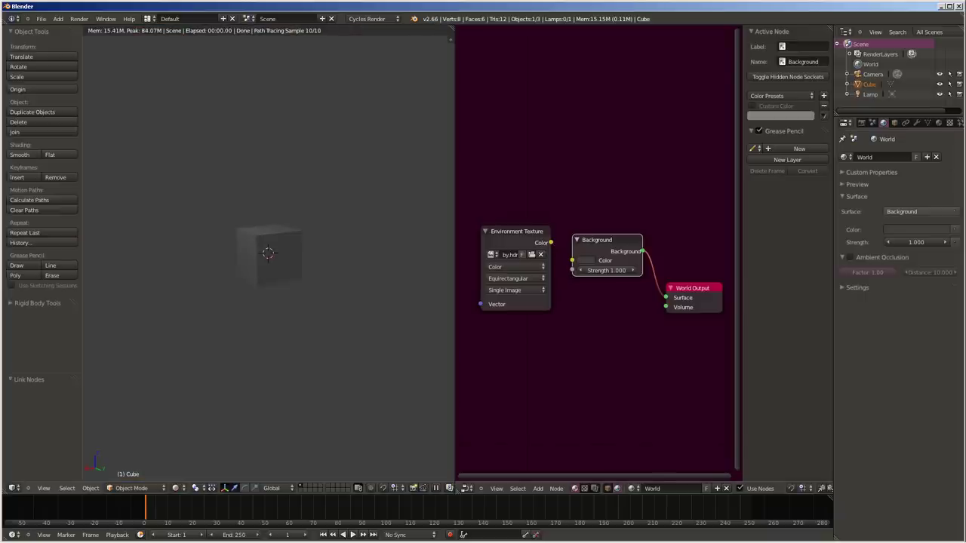
Set the world Background colour to a muted dark purple using the colour picker.
click(592, 261)
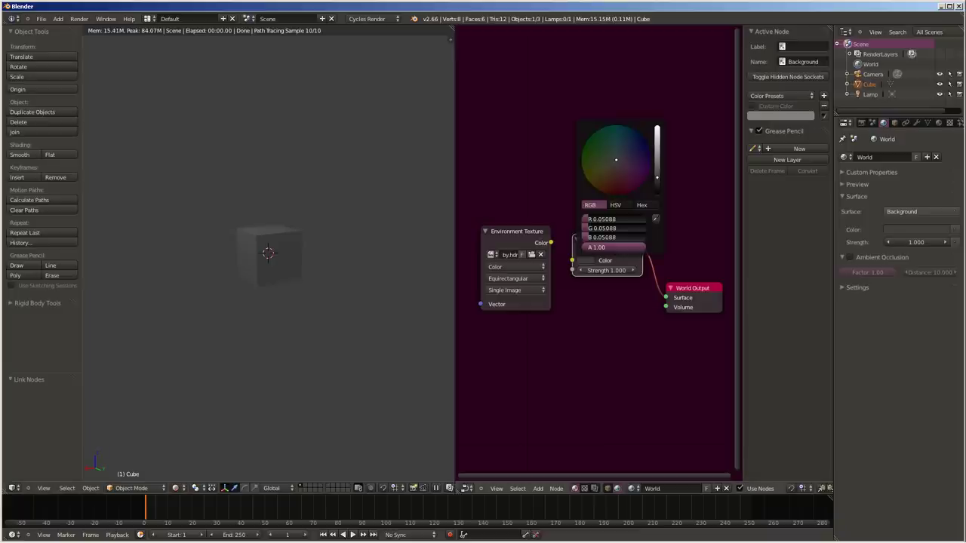
key(ctrl+v)
click(614, 134)
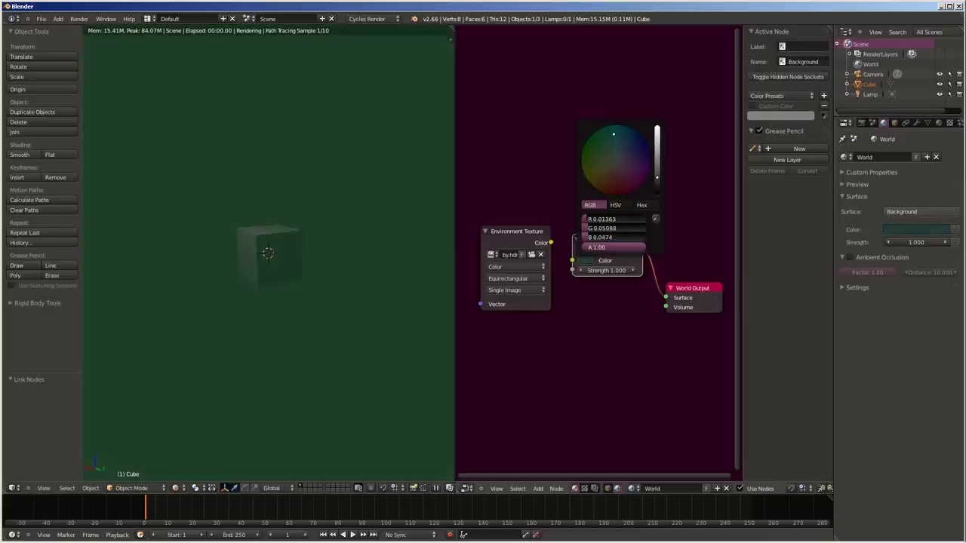
drag(613, 134, 622, 171)
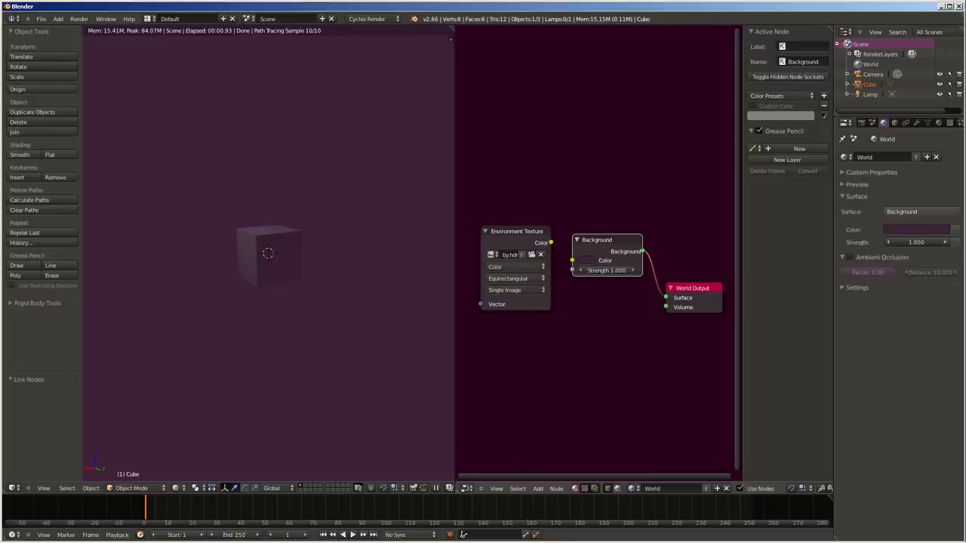
key(shift+a)
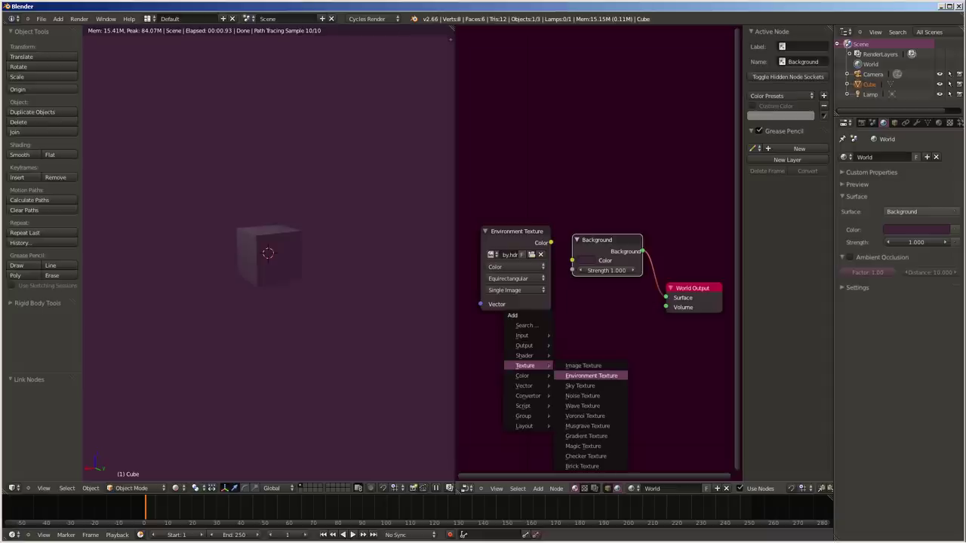
Reconnect the Environment Texture node to the Background colour input.
key(Escape)
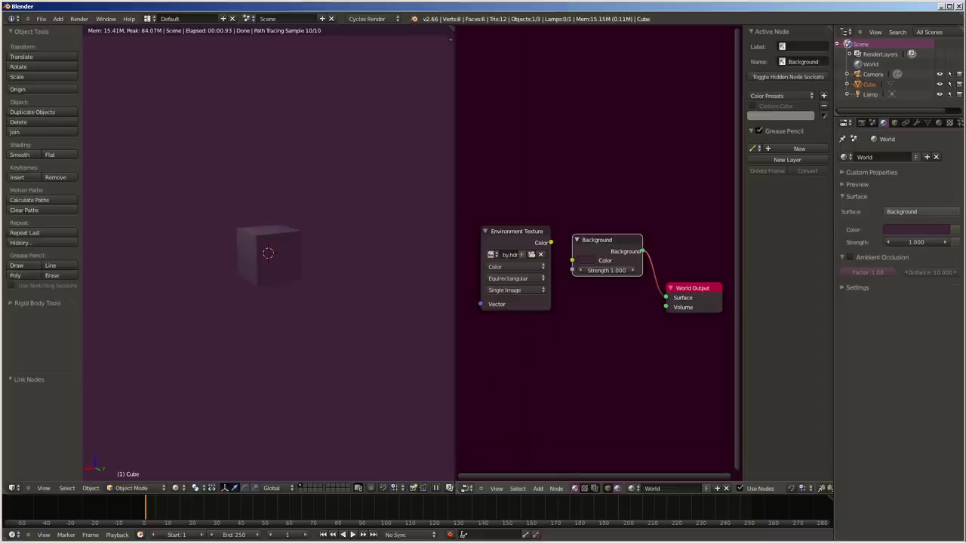
click(514, 241)
drag(553, 243, 572, 260)
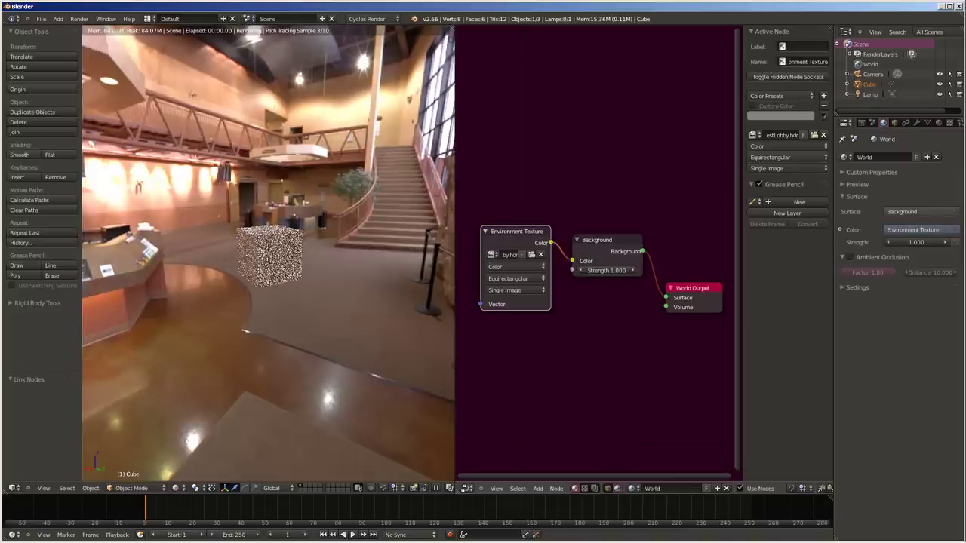
Load Church_HarvestLobby.hdr into the environment texture and show the Render properties.
click(531, 255)
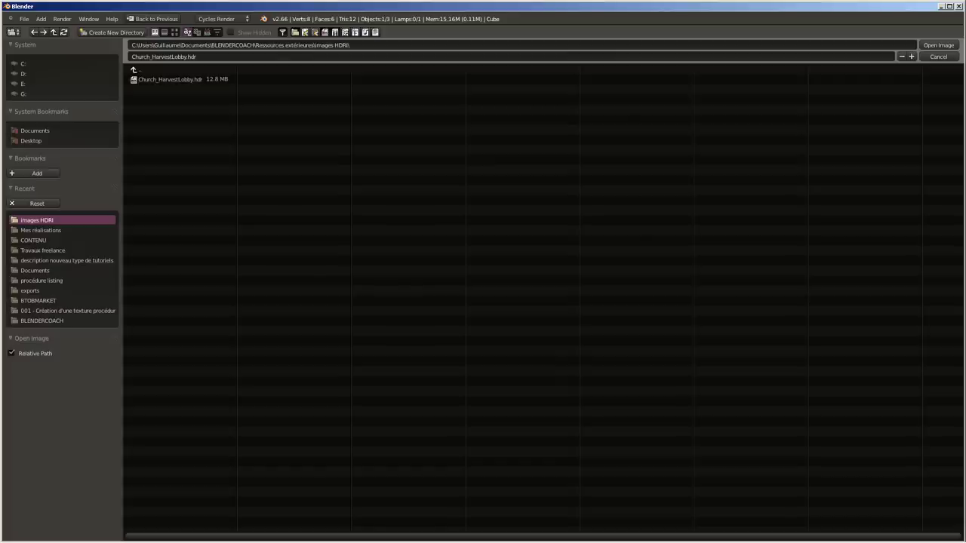
click(939, 45)
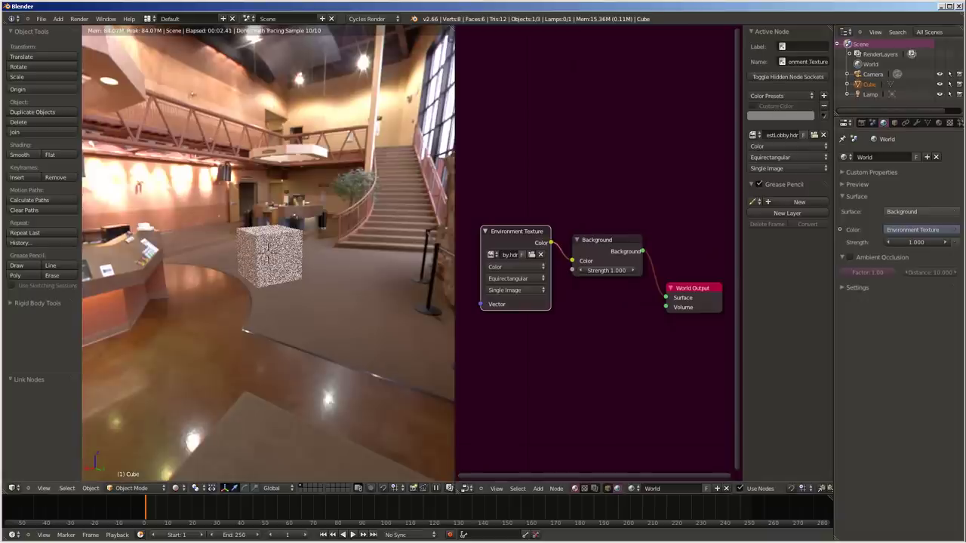
click(861, 122)
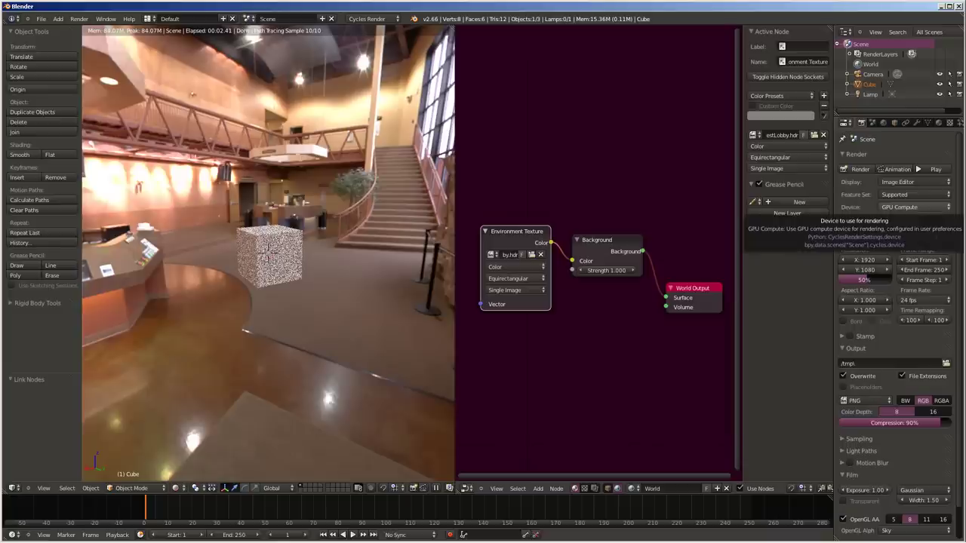
Keep GPU Compute as the rendering device and bring up User Preferences.
click(913, 206)
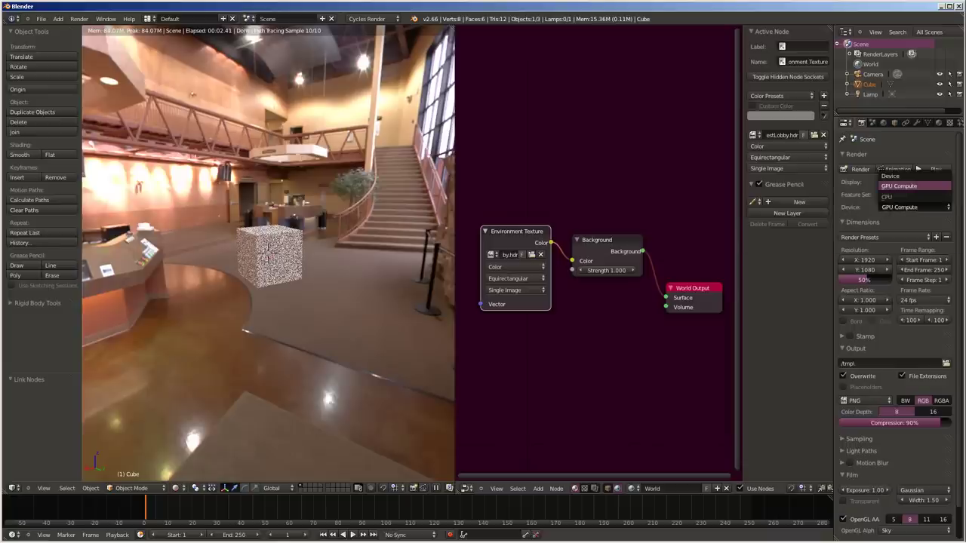
click(898, 185)
click(41, 18)
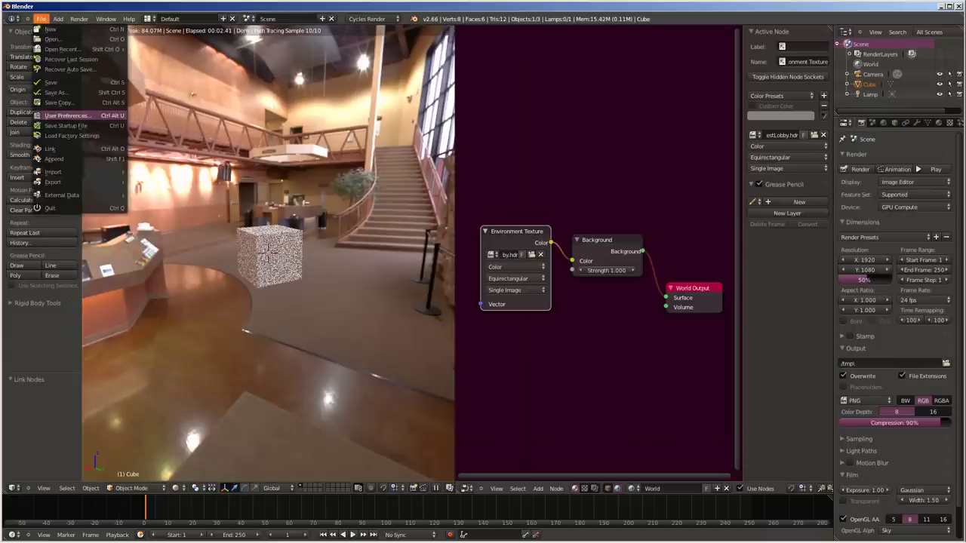
click(67, 116)
drag(113, 287, 171, 179)
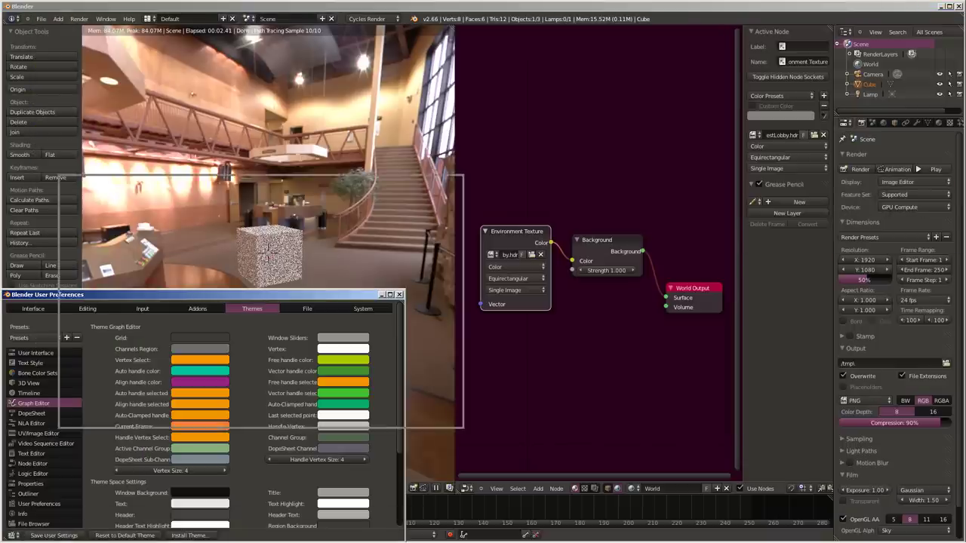
Set the System compute device to CUDA with the GeForce GT 430, then close preferences.
click(418, 191)
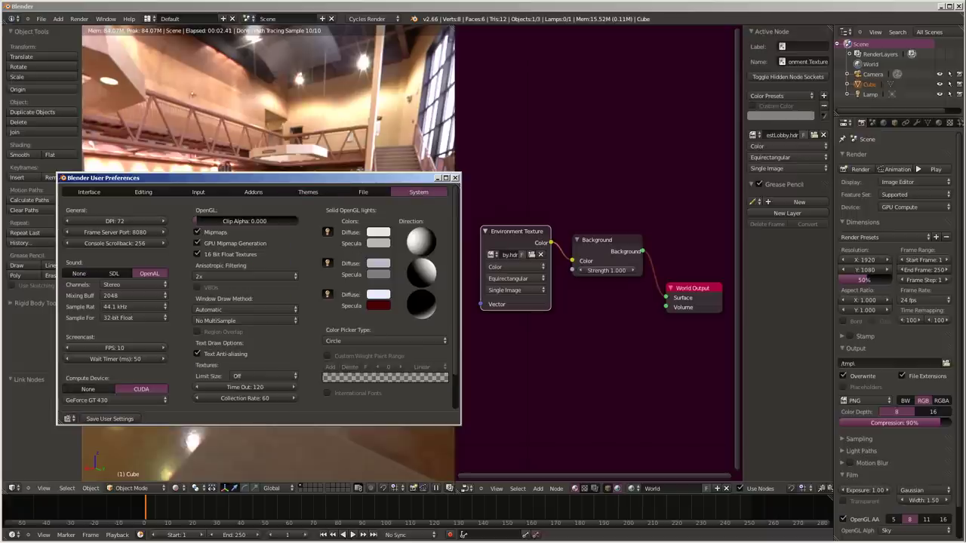
click(113, 400)
click(91, 389)
click(113, 399)
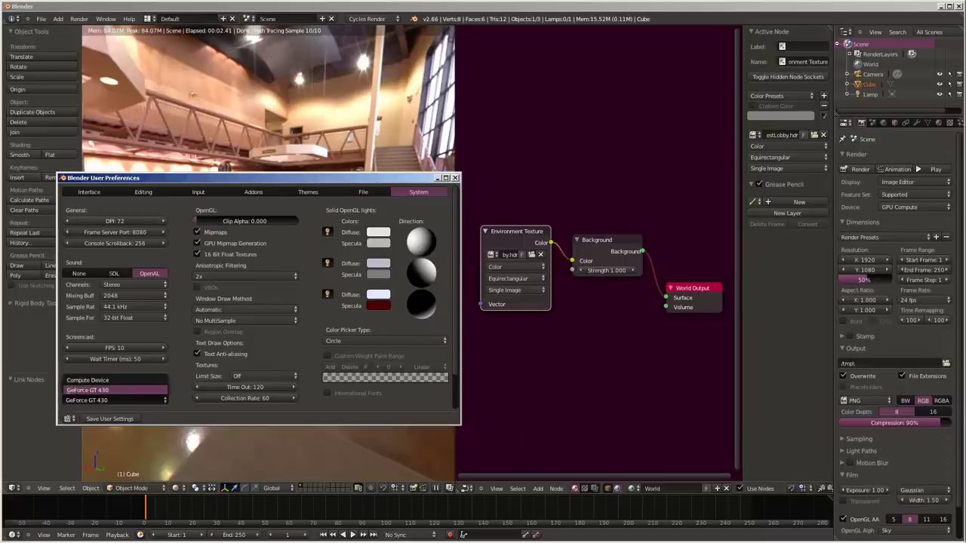
click(113, 390)
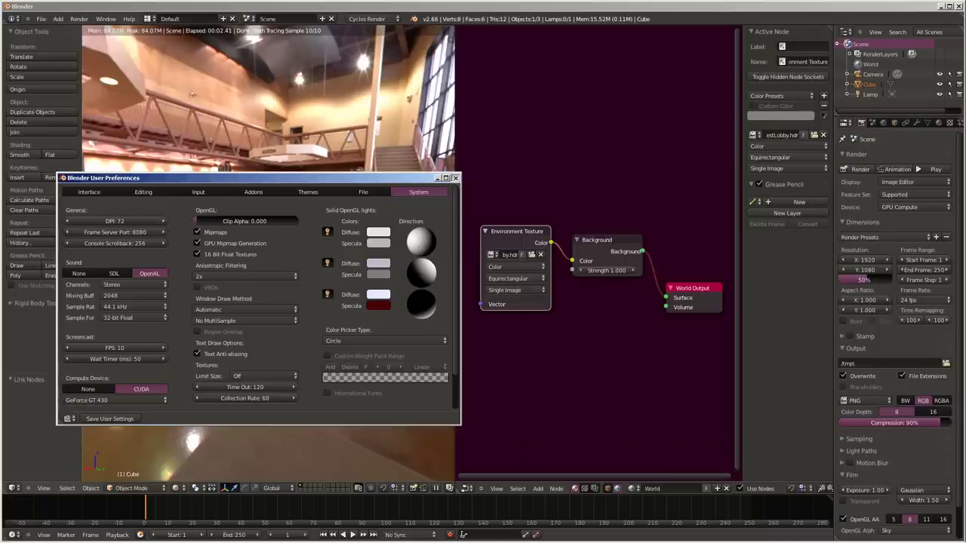
click(455, 178)
Turn the view around the cube with numpad 6 and enlarge the cube about 1.5 times.
key(KP_6)
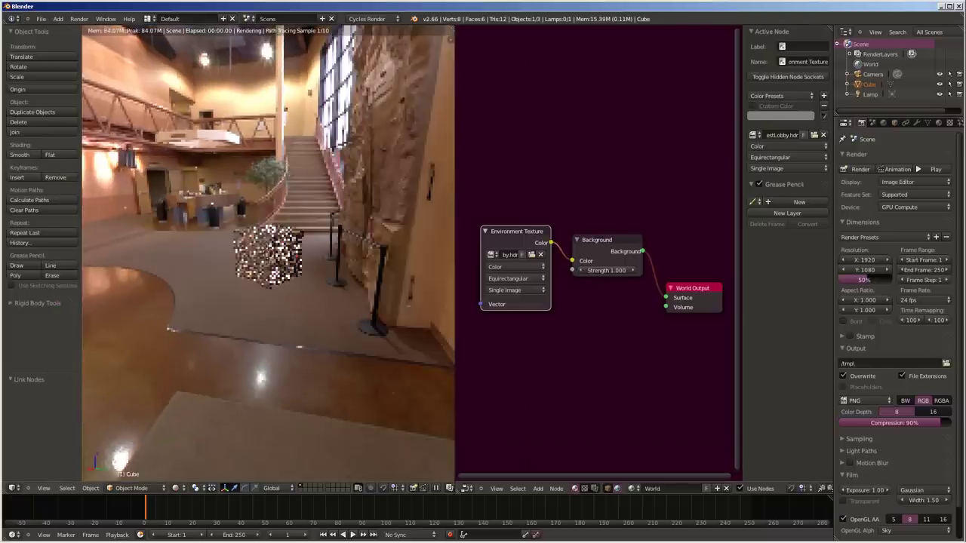
key(KP_6)
key(KP_6)
key(KP_6)
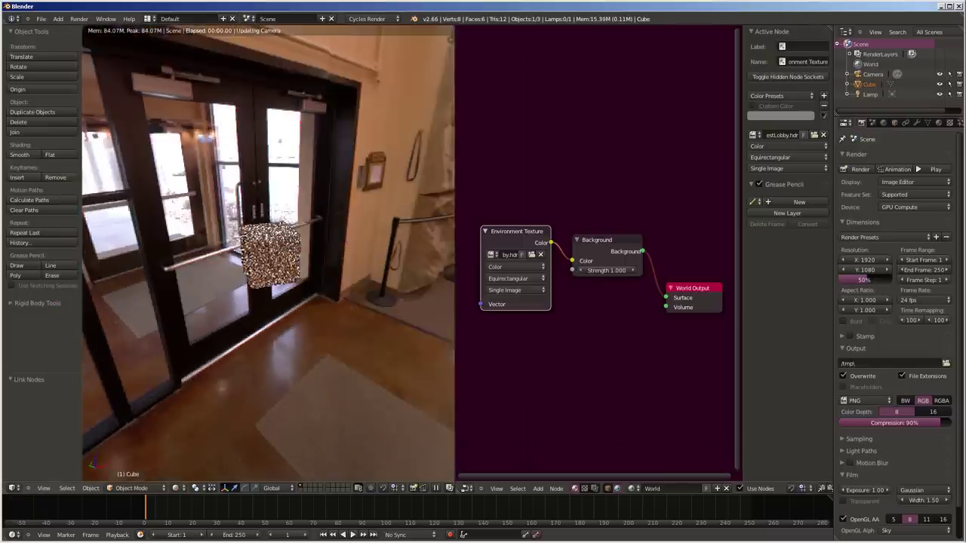
key(KP_6)
key(KP_6)
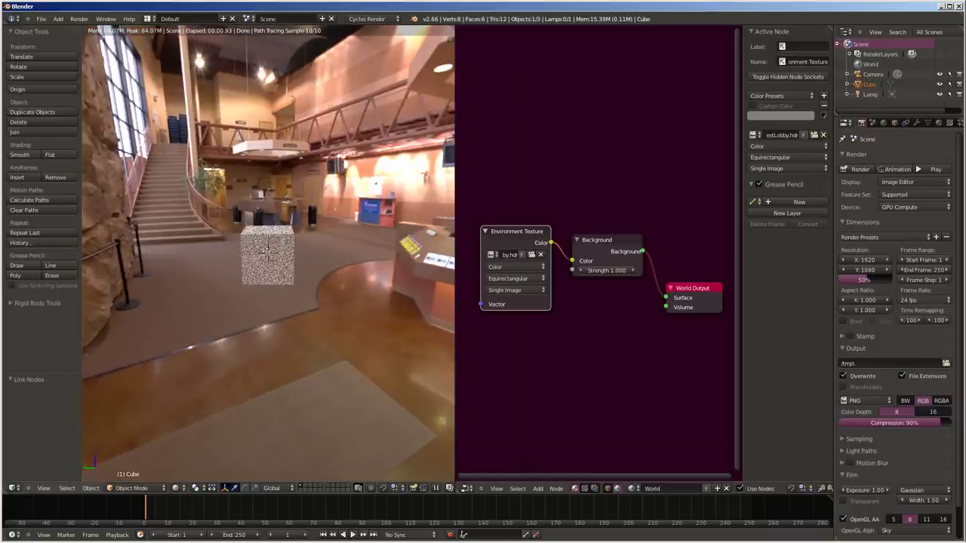
key(ctrl+z)
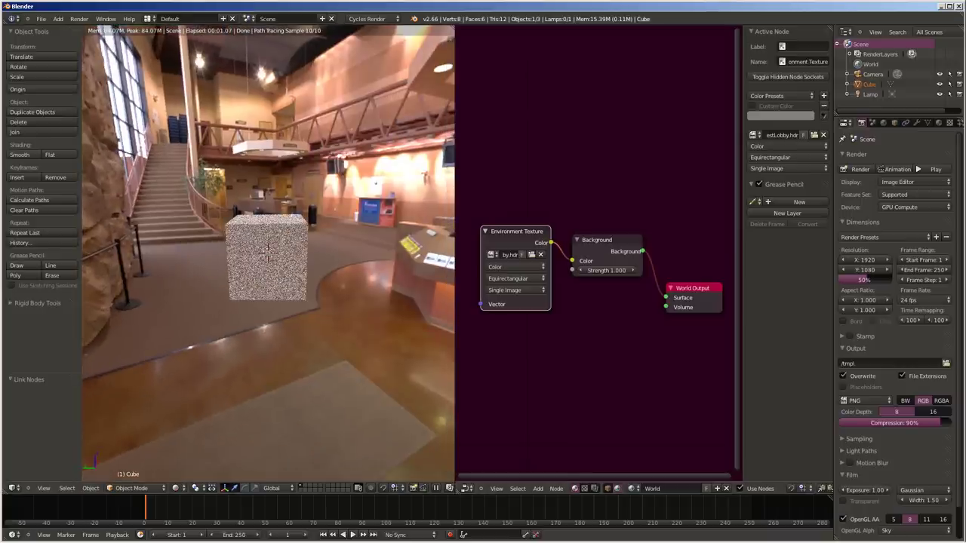
Set the viewport Preview samples to 200 in the Sampling panel.
scroll(900, 336, down, 2)
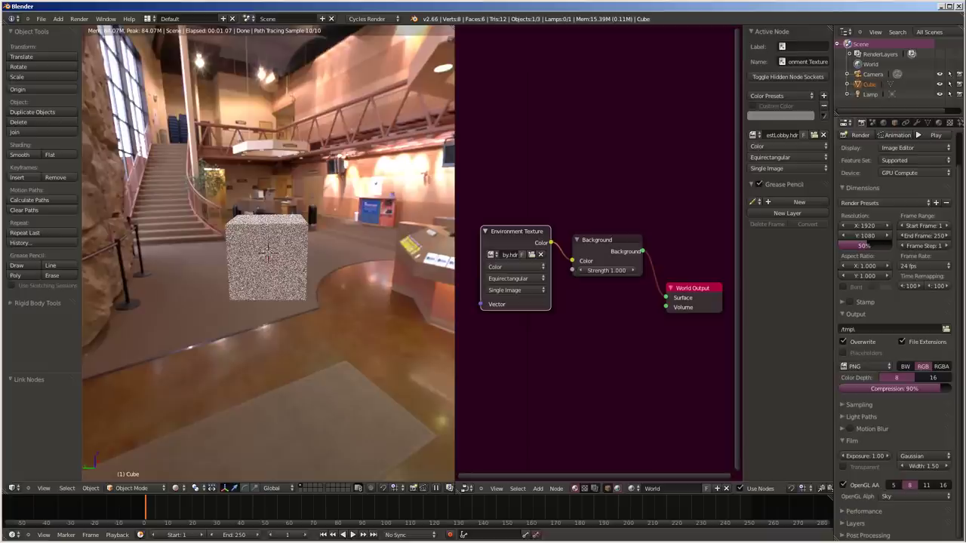
scroll(895, 340, down, 2)
click(858, 365)
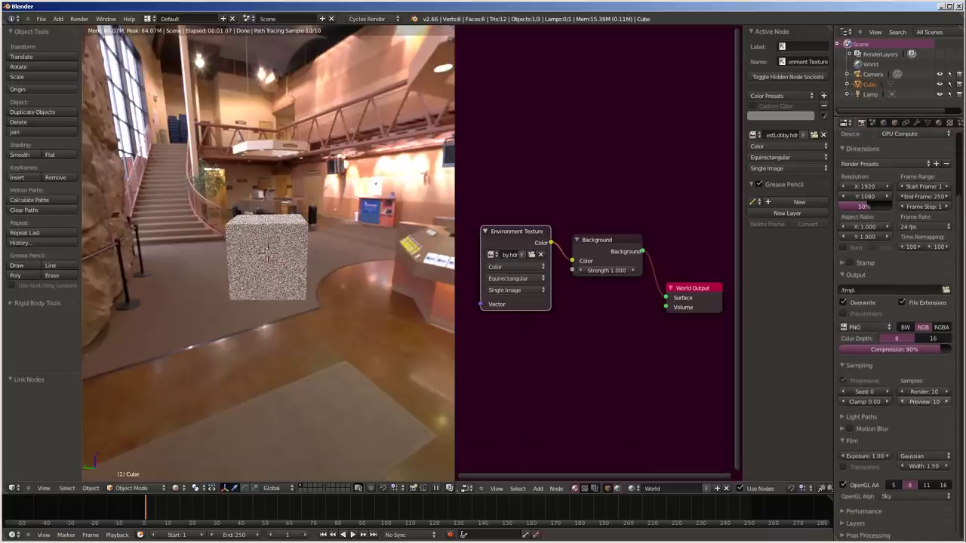
click(906, 402)
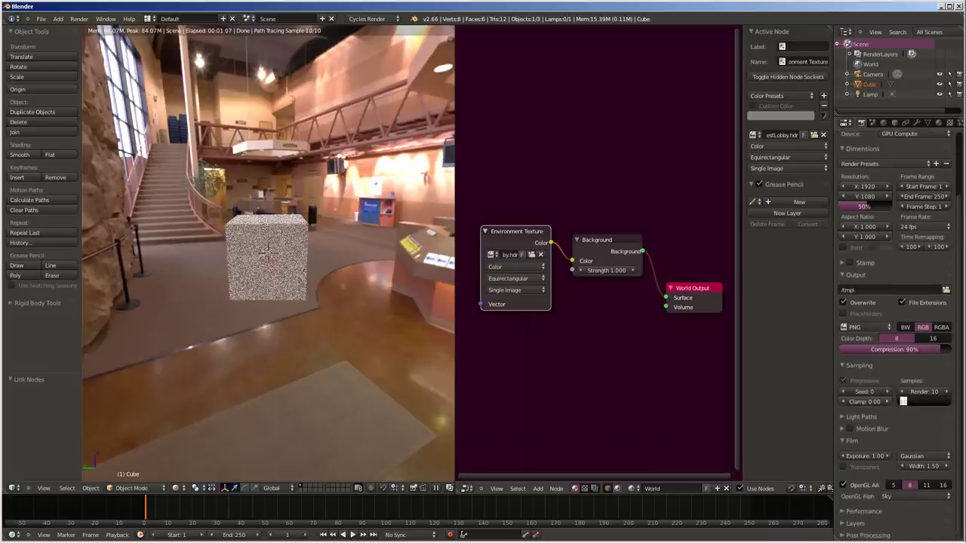
text(200)
key(Return)
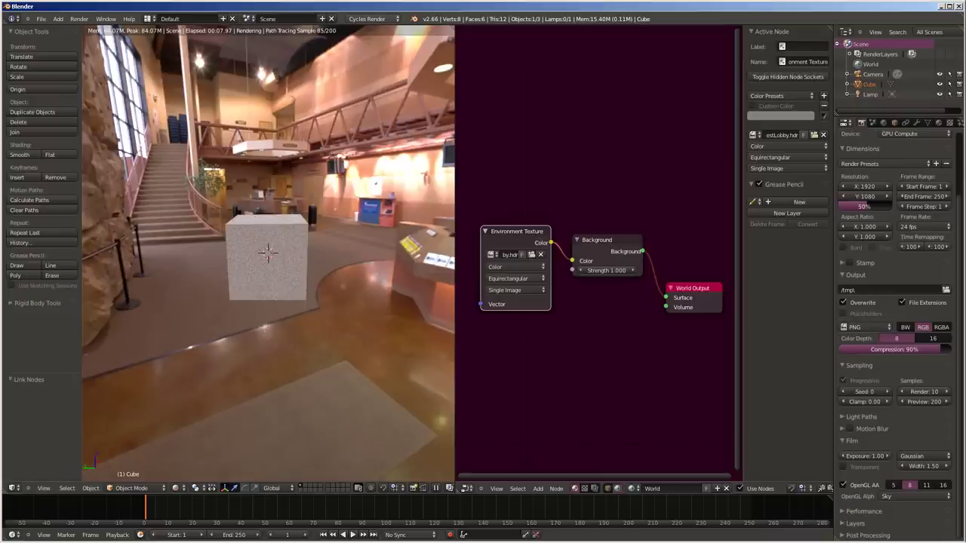
Check the render engine list, then orbit the view to face the lobby's reception desk.
click(370, 18)
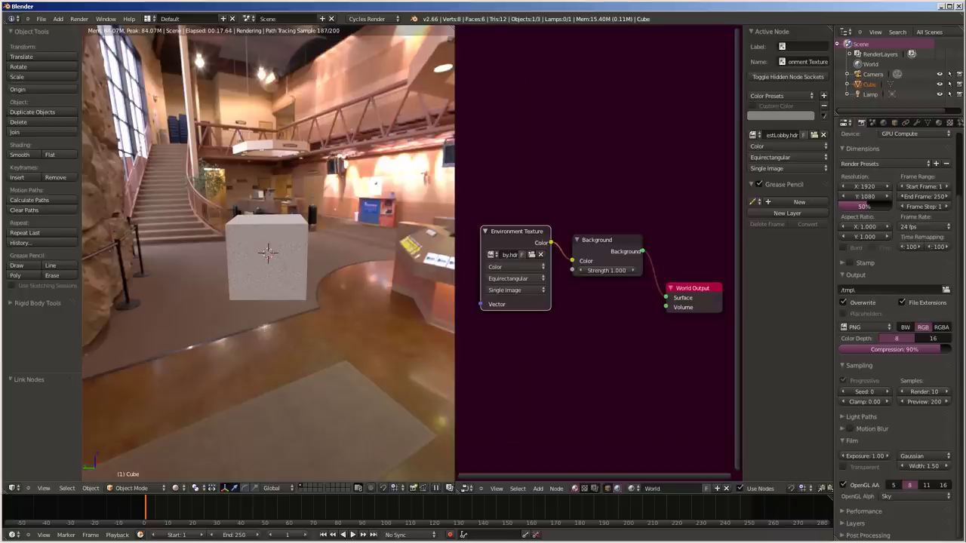
mouse_move(340, 249)
middle_down()
mouse_move(403, 229)
mouse_move(445, 298)
mouse_move(424, 269)
middle_up()
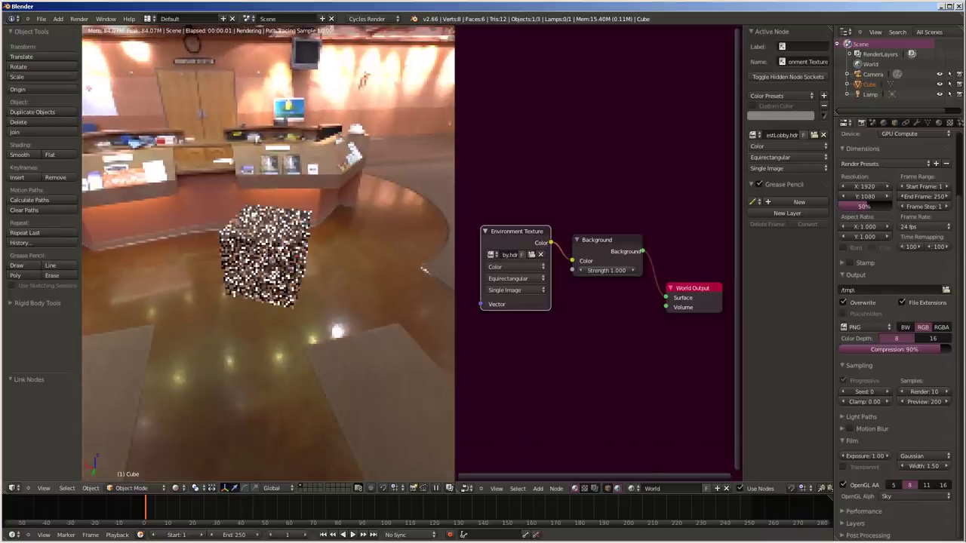